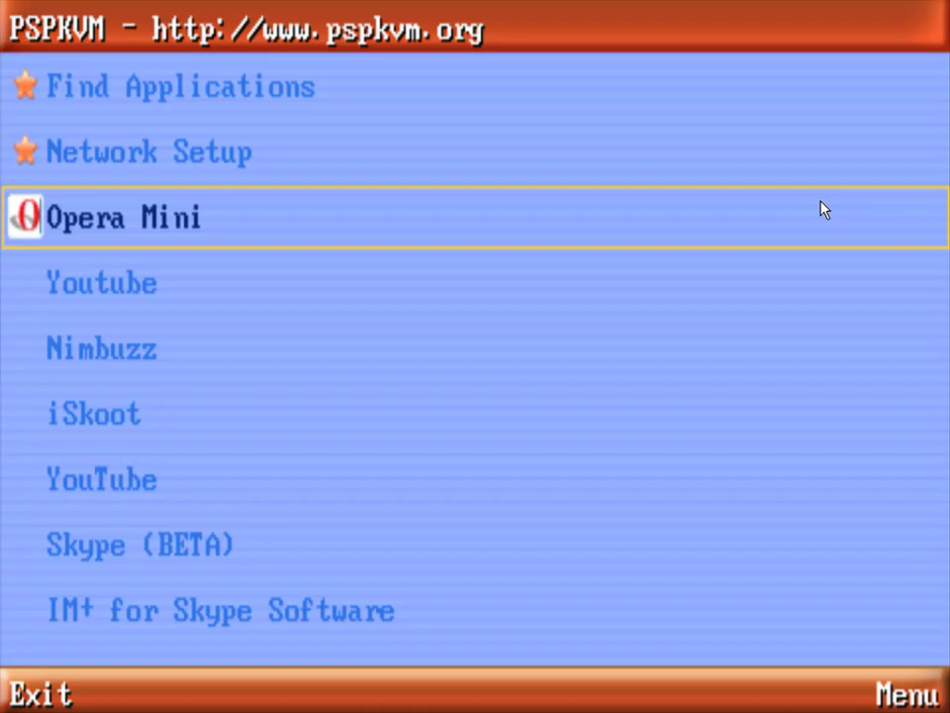
# Go to Find Applications and begin installing from the memory stick (ms0:/)
pyautogui.press('Up')
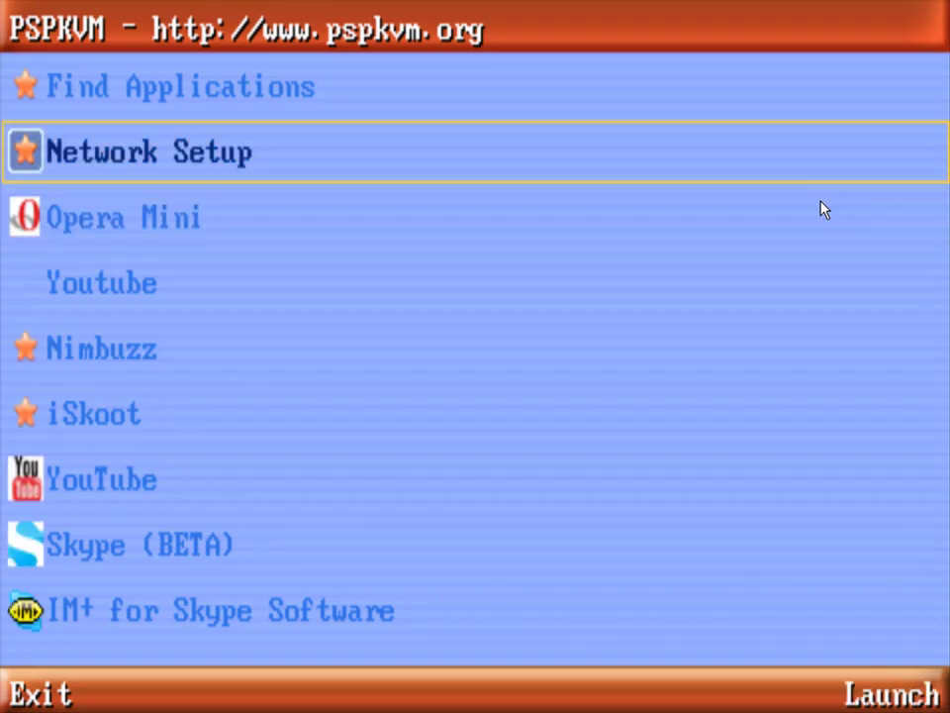
pyautogui.press('Up')
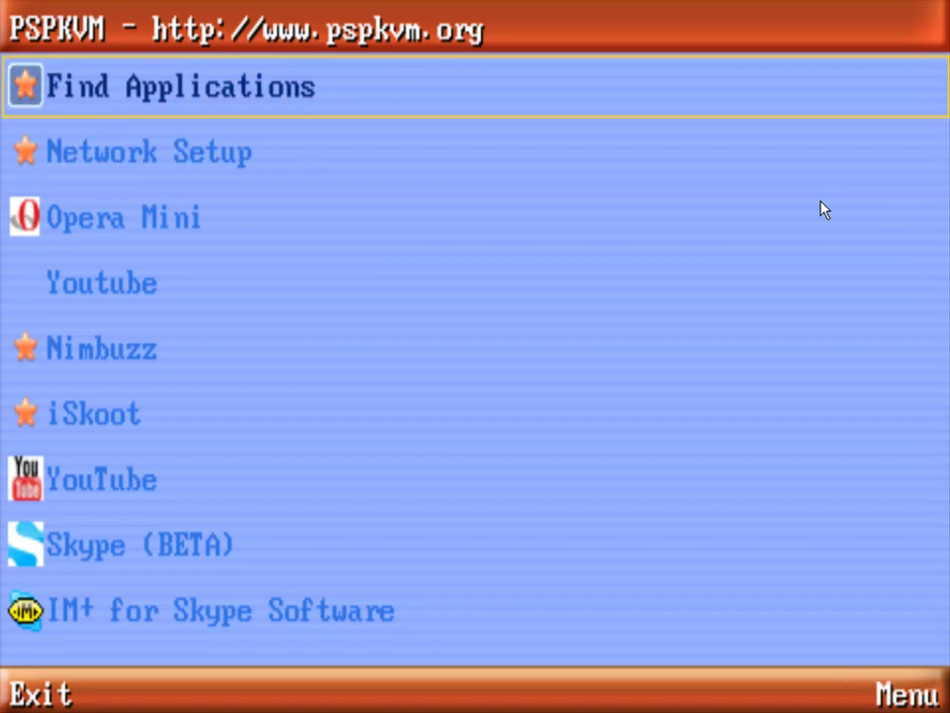
pyautogui.press('Return')
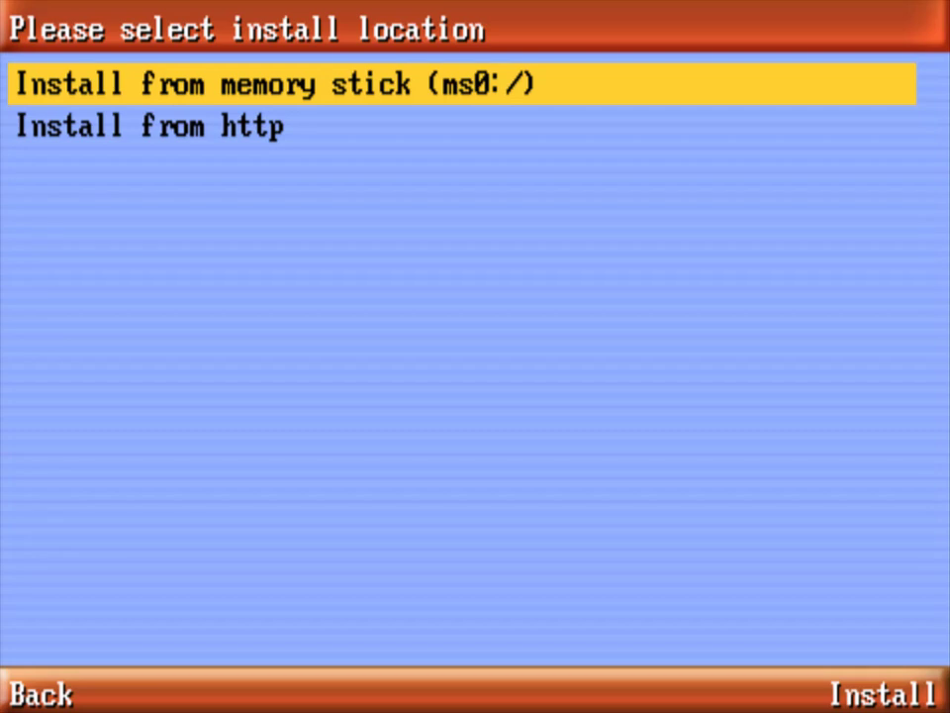
pyautogui.press('Return')
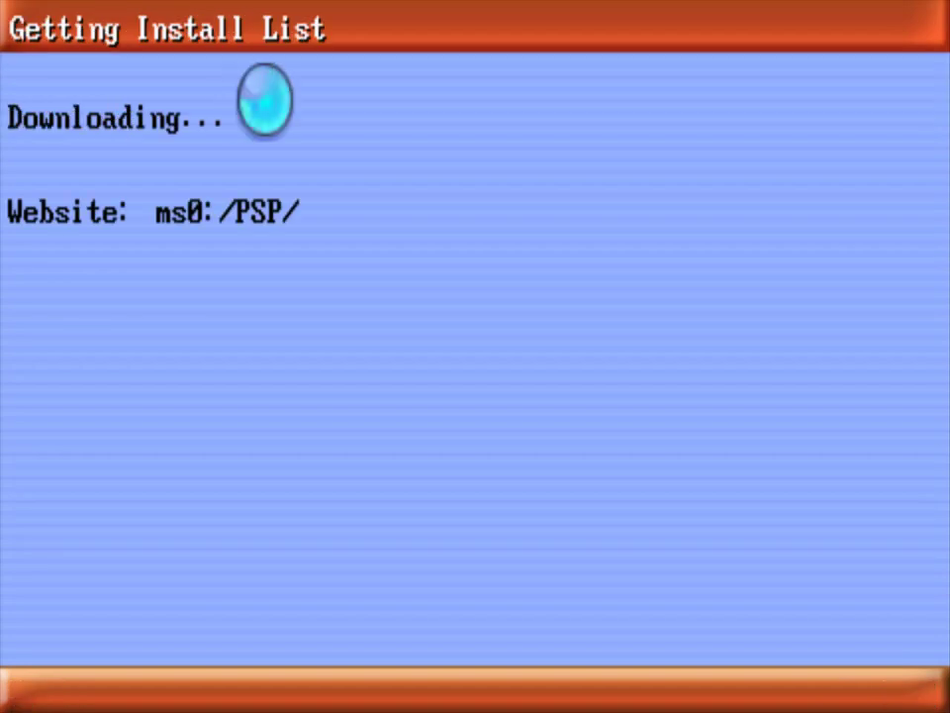
pyautogui.press('Return')
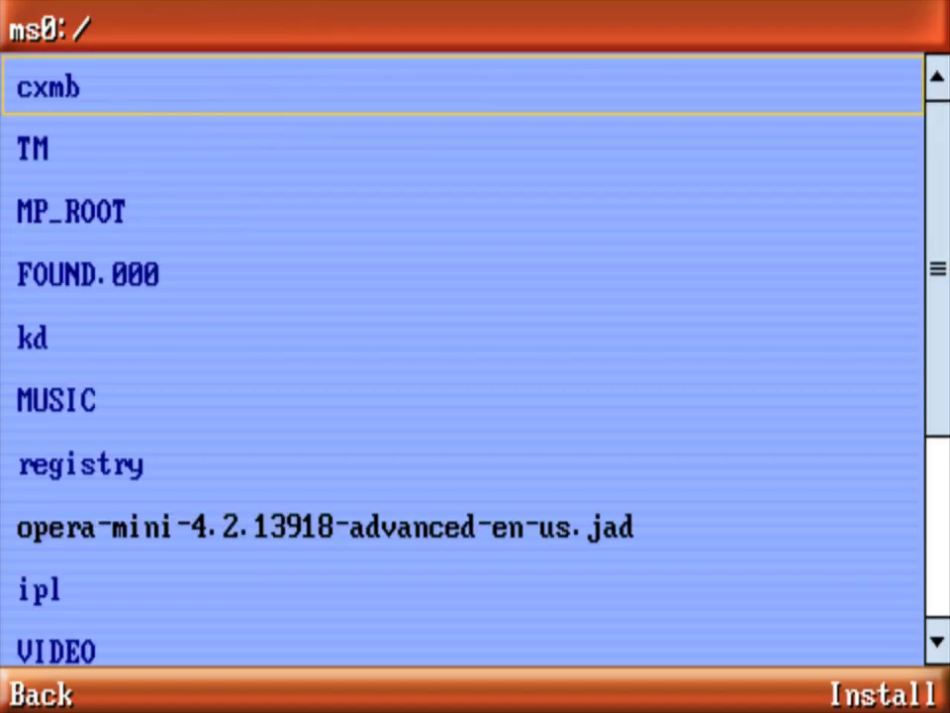
# Install opera-mini-4.2.13918-advanced-en-us.jar from ms0:/ and run it with the J2ME Standard(480*272) profile
pyautogui.press('Down')
pyautogui.press('Down')
pyautogui.press('Down')
pyautogui.press('Down')
pyautogui.press('Down')
pyautogui.press('Down')
pyautogui.press('Down')
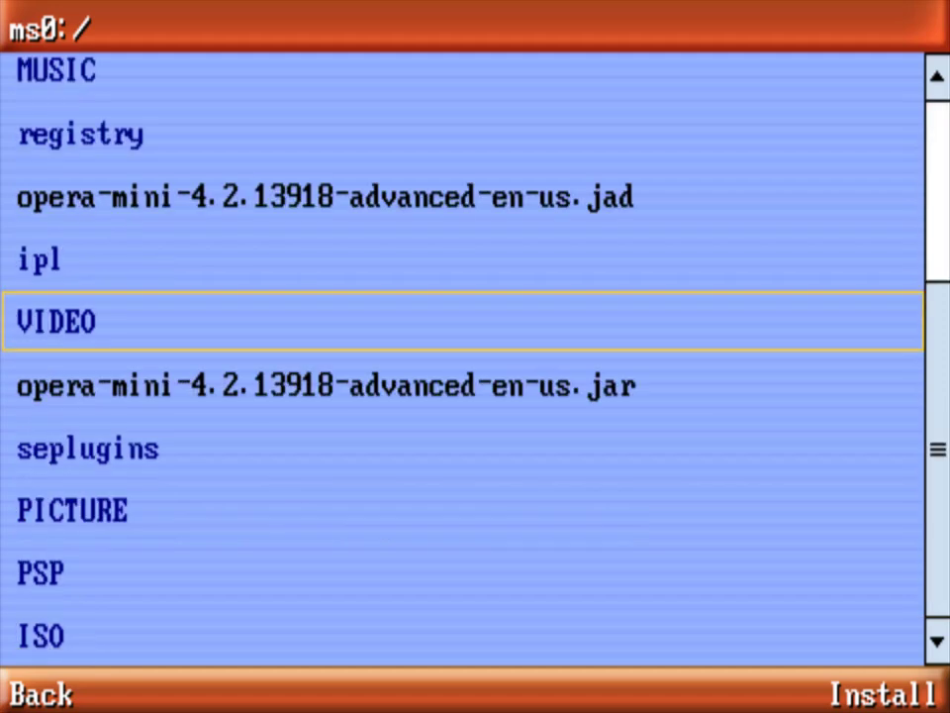
pyautogui.press('Down')
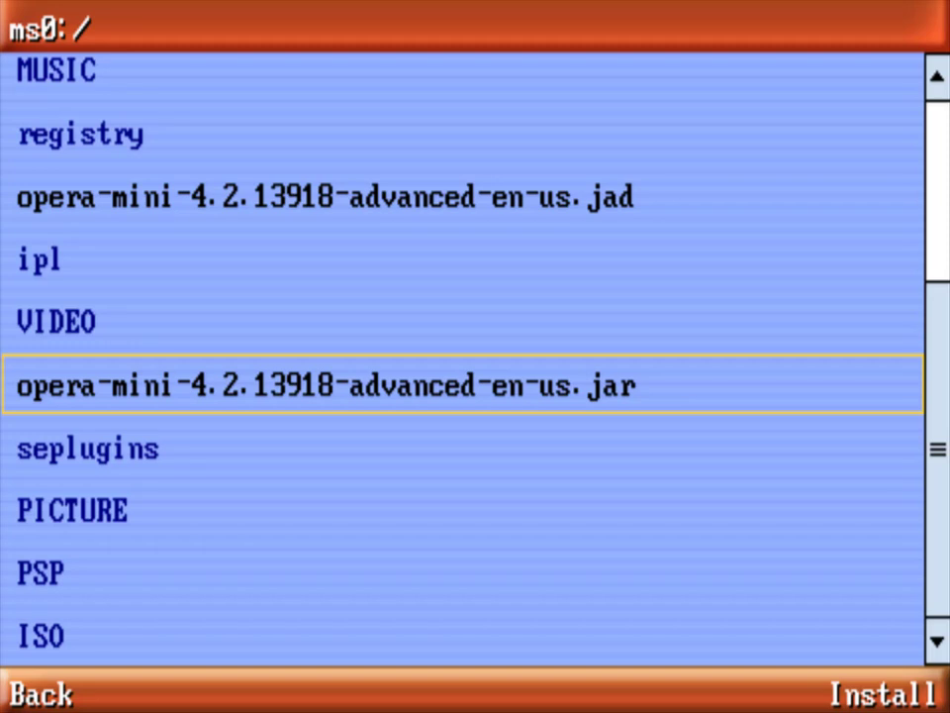
pyautogui.press('Return')
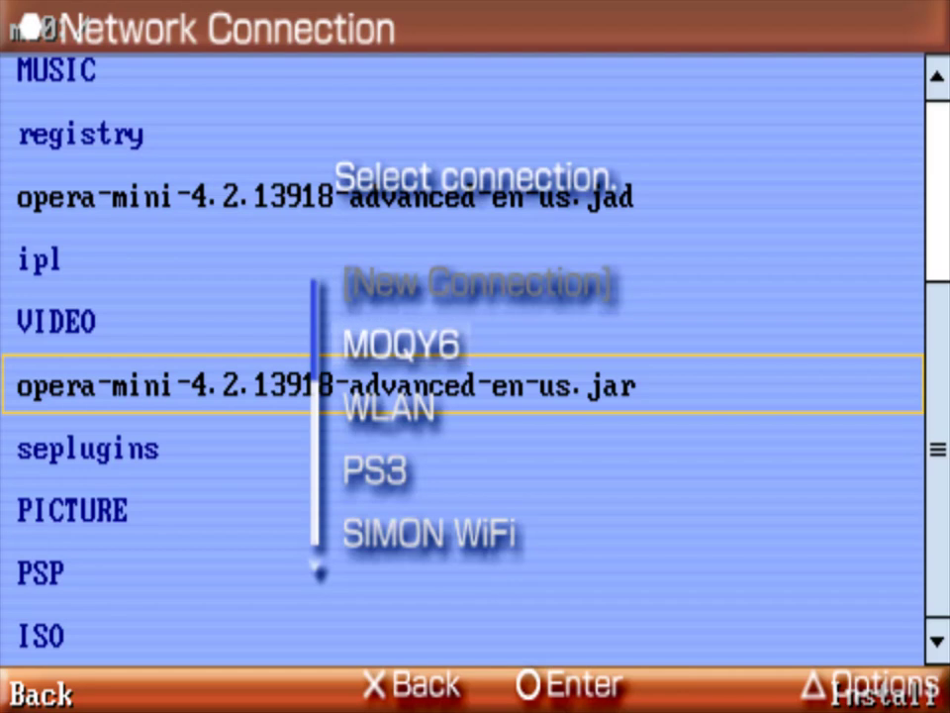
pyautogui.press('Escape')
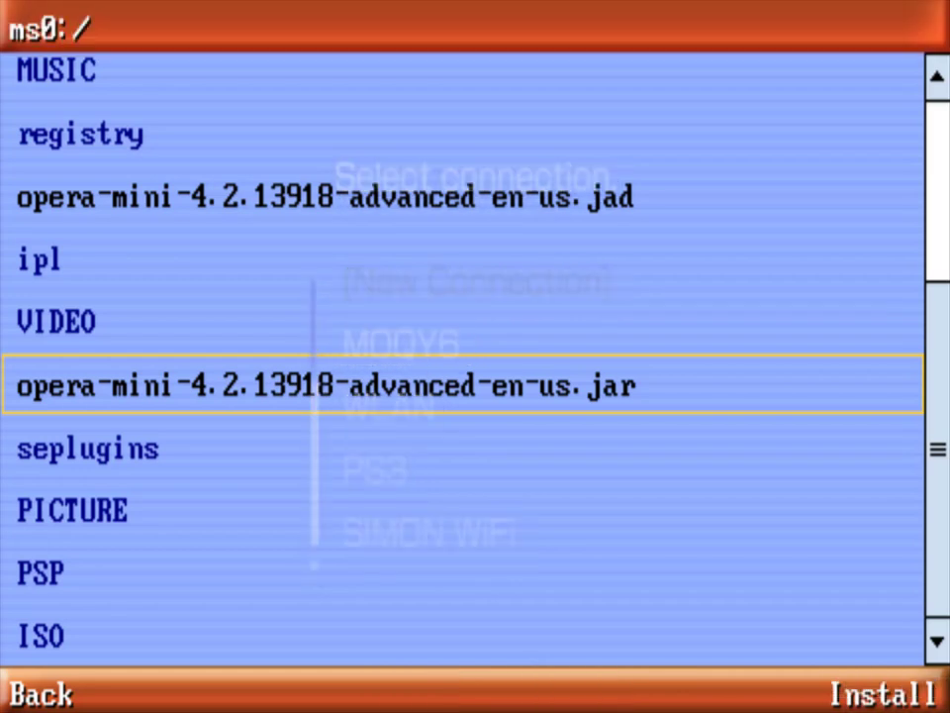
pyautogui.press('Return')
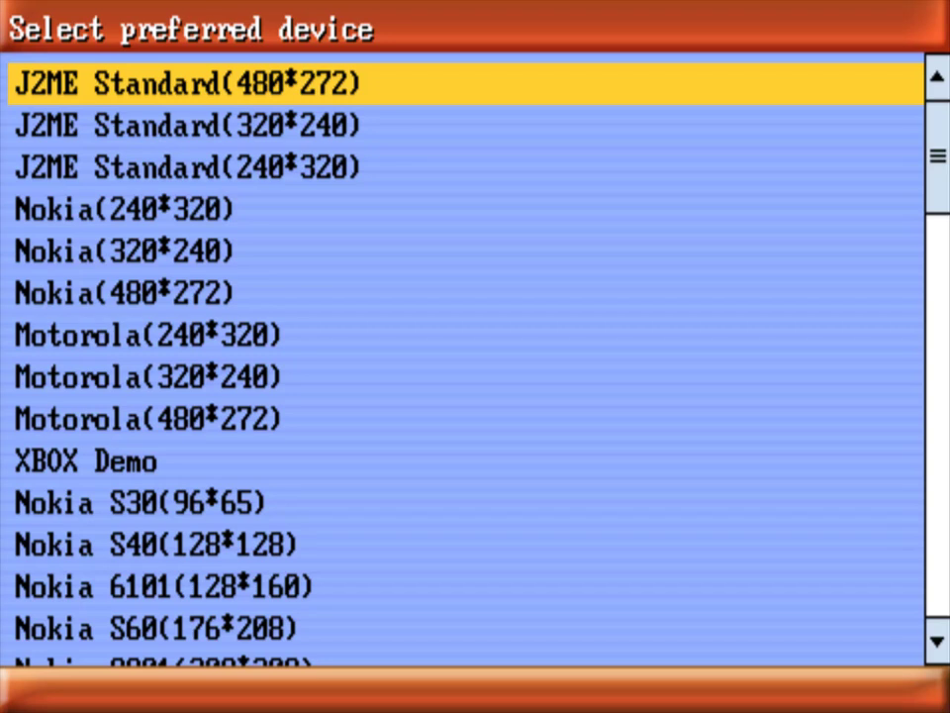
pyautogui.press('Return')
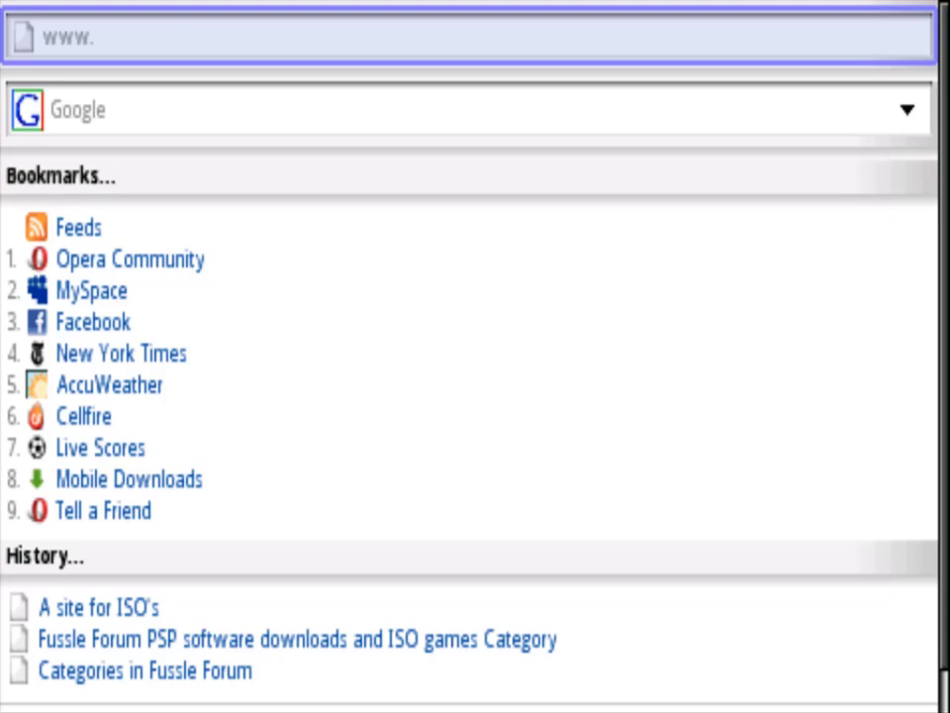
pyautogui.press('Down')
pyautogui.press('Down')
pyautogui.press('Down')
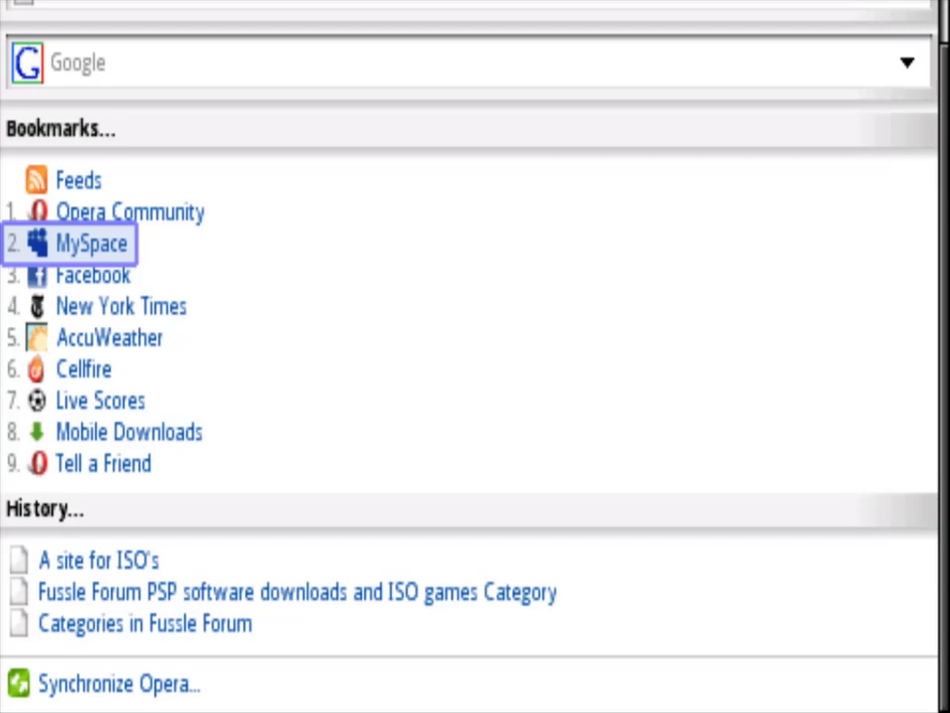
pyautogui.press('Up')
pyautogui.press('Up')
pyautogui.press('Up')
pyautogui.press('Return')
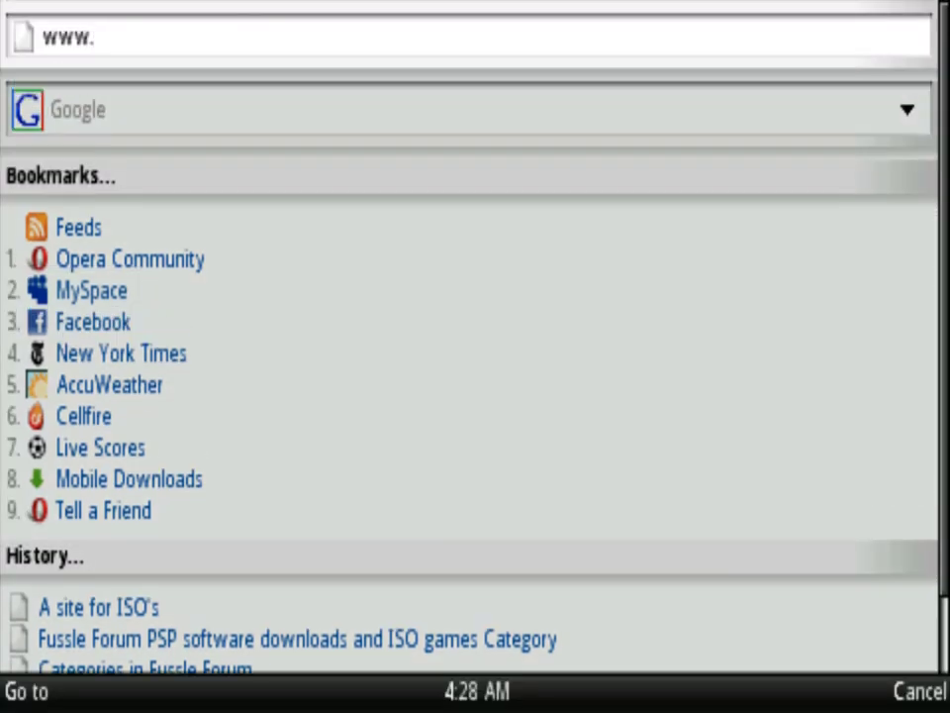
pyautogui.write('t')
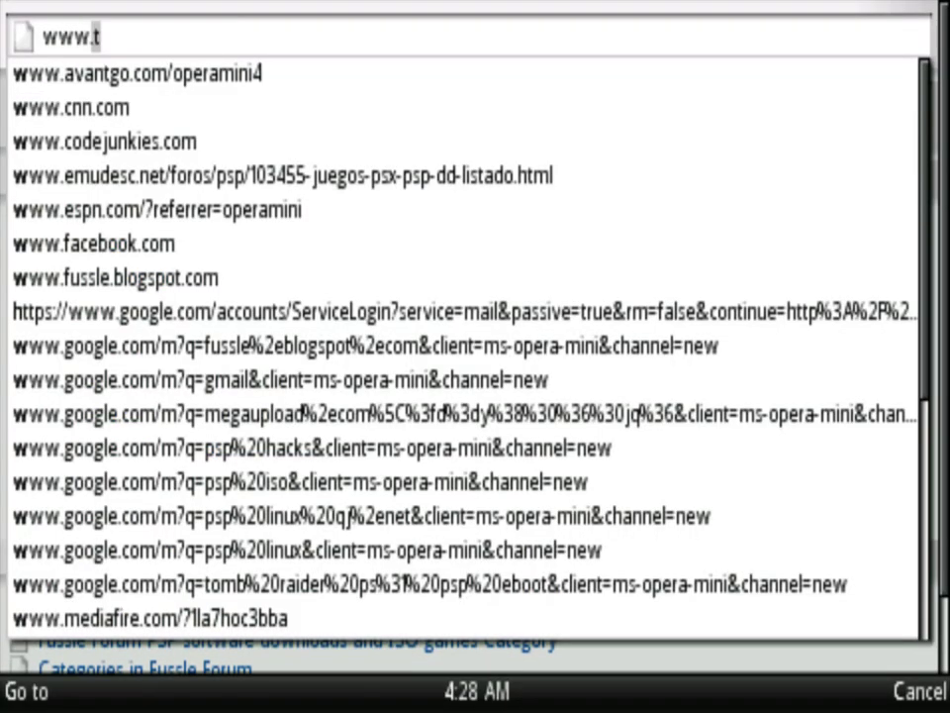
pyautogui.press('Escape')
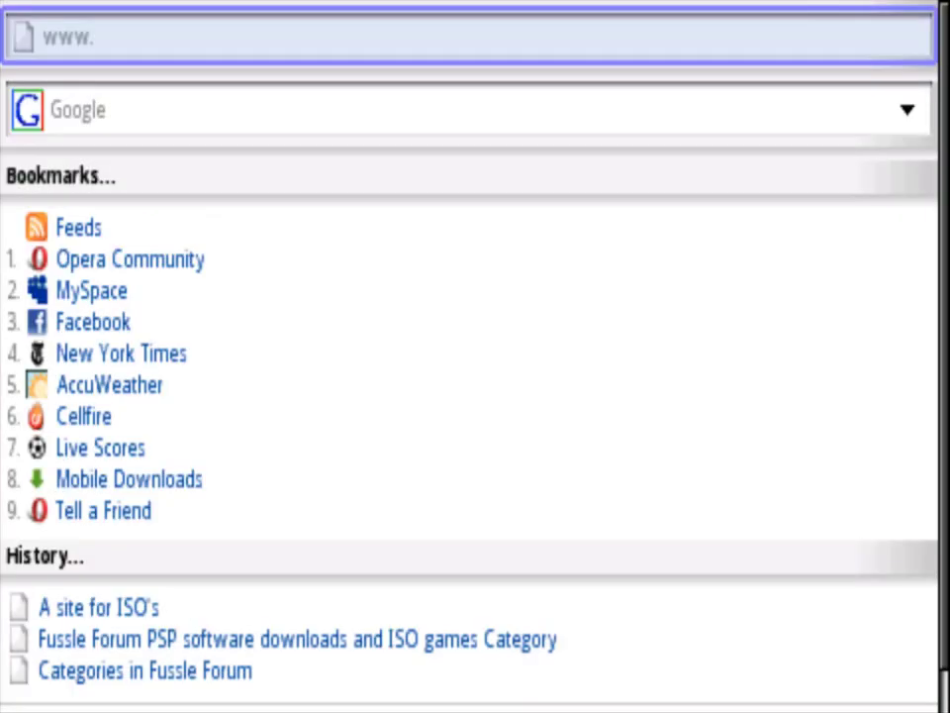
pyautogui.press('Return')
pyautogui.scroll(-1, 811, 185)
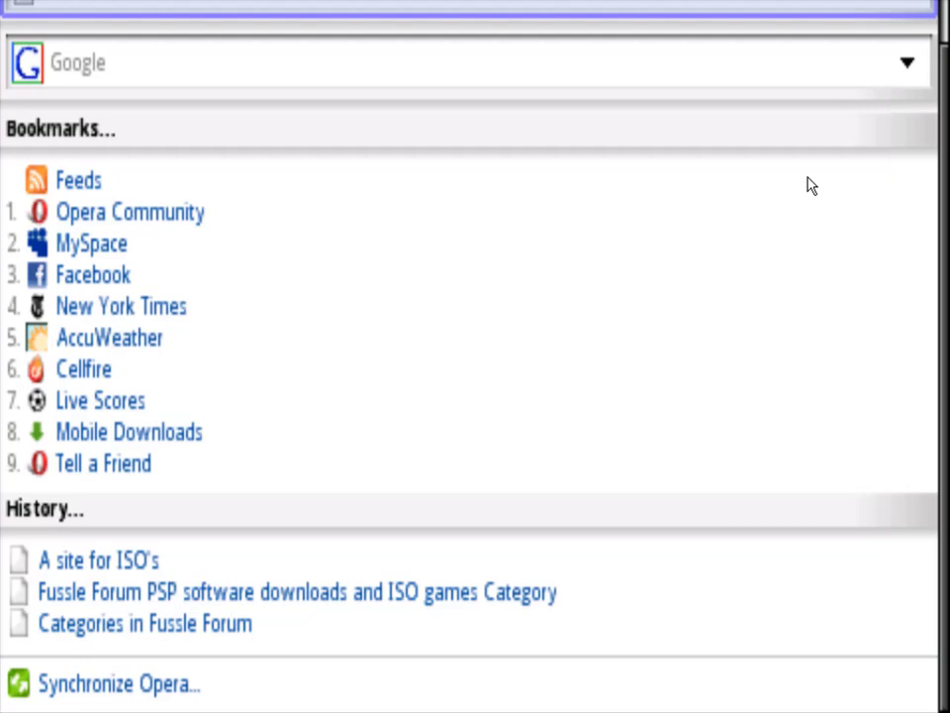
pyautogui.press('Down')
pyautogui.scroll(1, 812, 185)
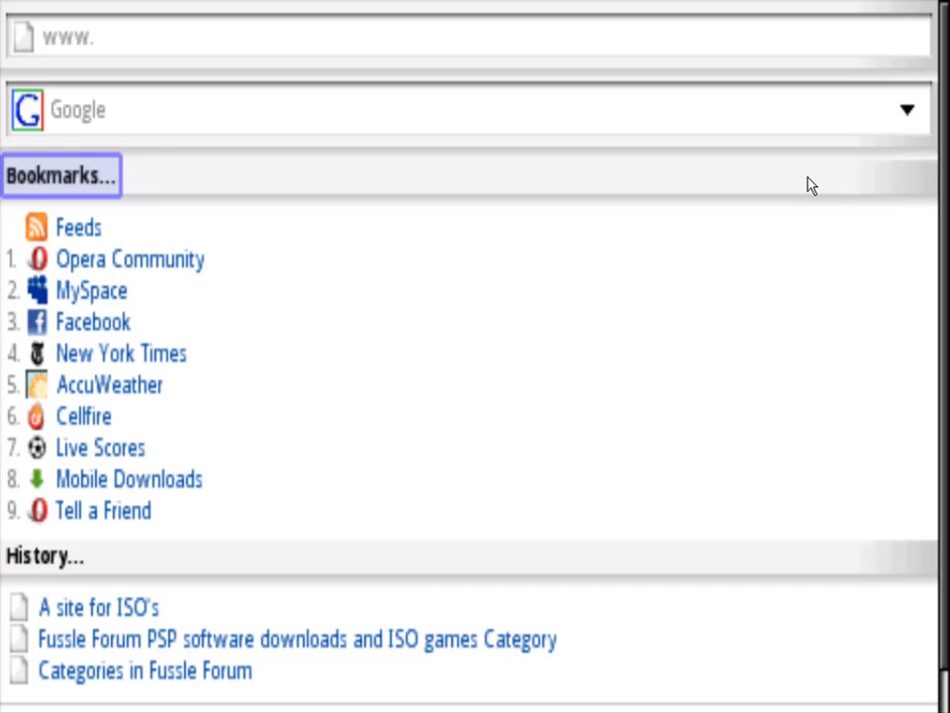
pyautogui.press('Up')
pyautogui.scroll(-1, 812, 185)
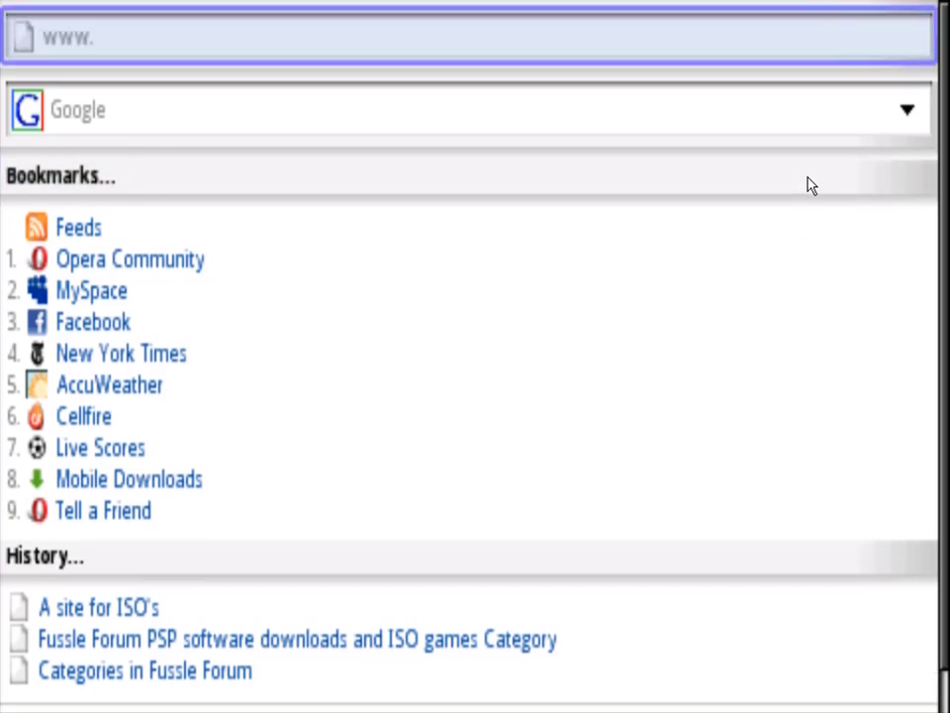
pyautogui.scroll(-1, 811, 185)
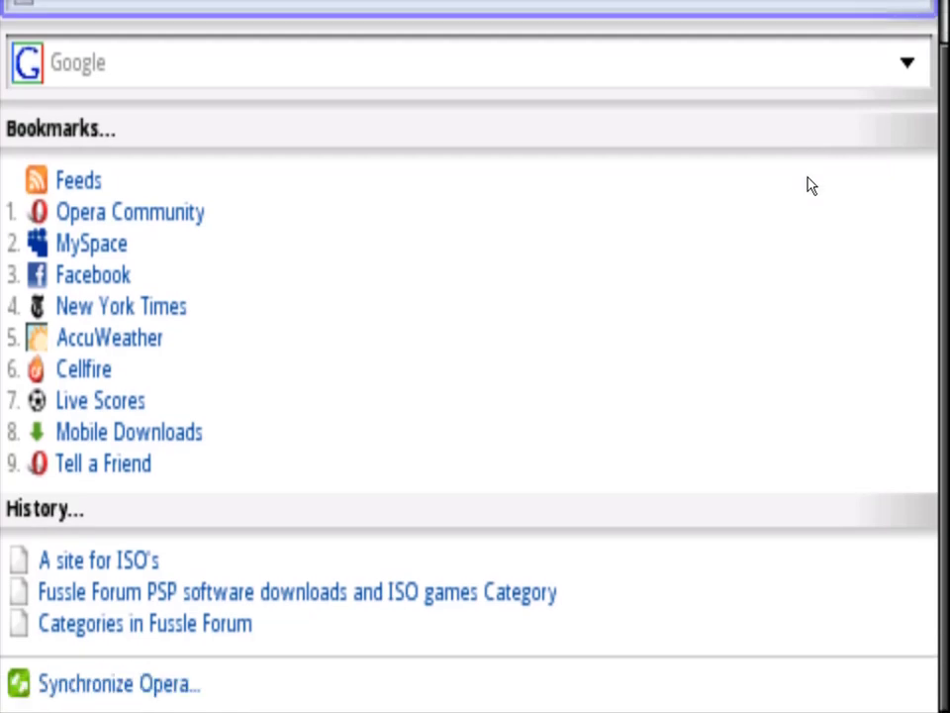
pyautogui.press('Down')
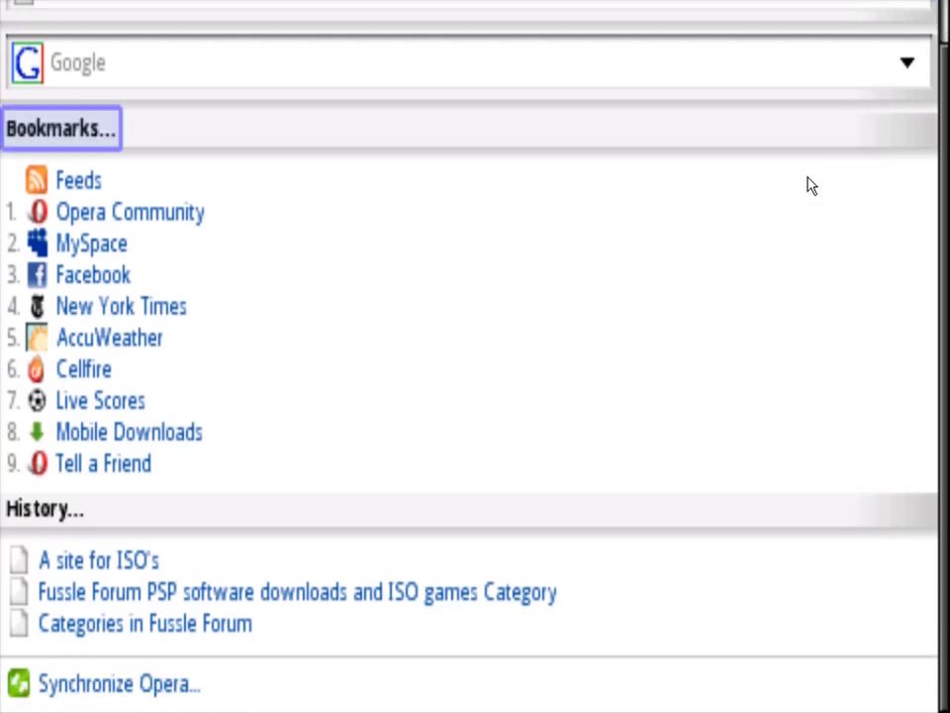
pyautogui.press('Down')
pyautogui.press('Down')
pyautogui.press('Down')
pyautogui.press('Up')
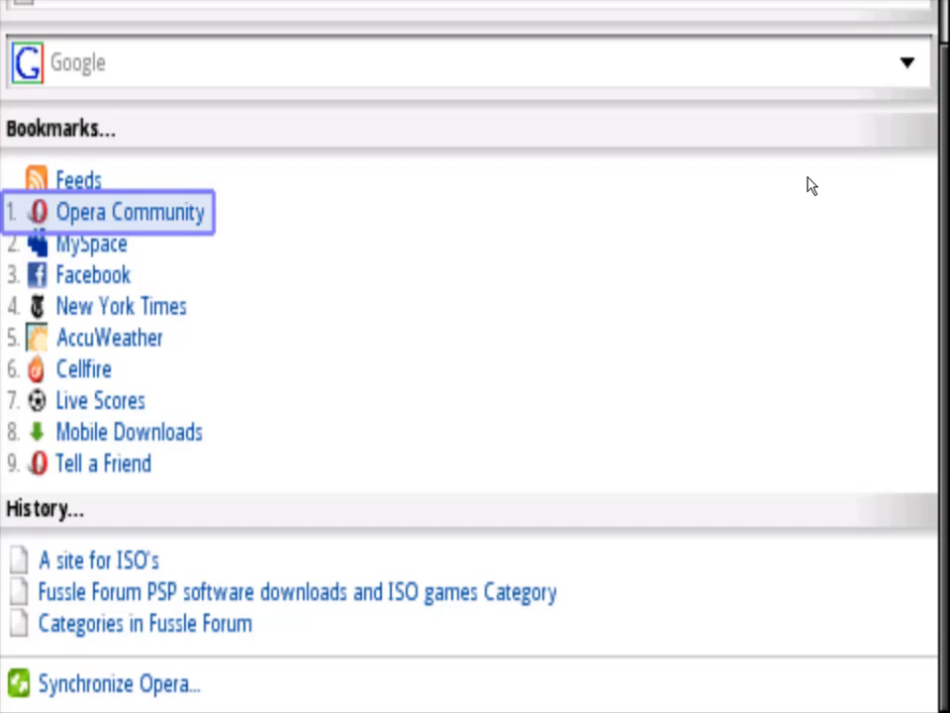
pyautogui.press('Up')
pyautogui.press('Up')
pyautogui.press('Up')
pyautogui.press('Up')
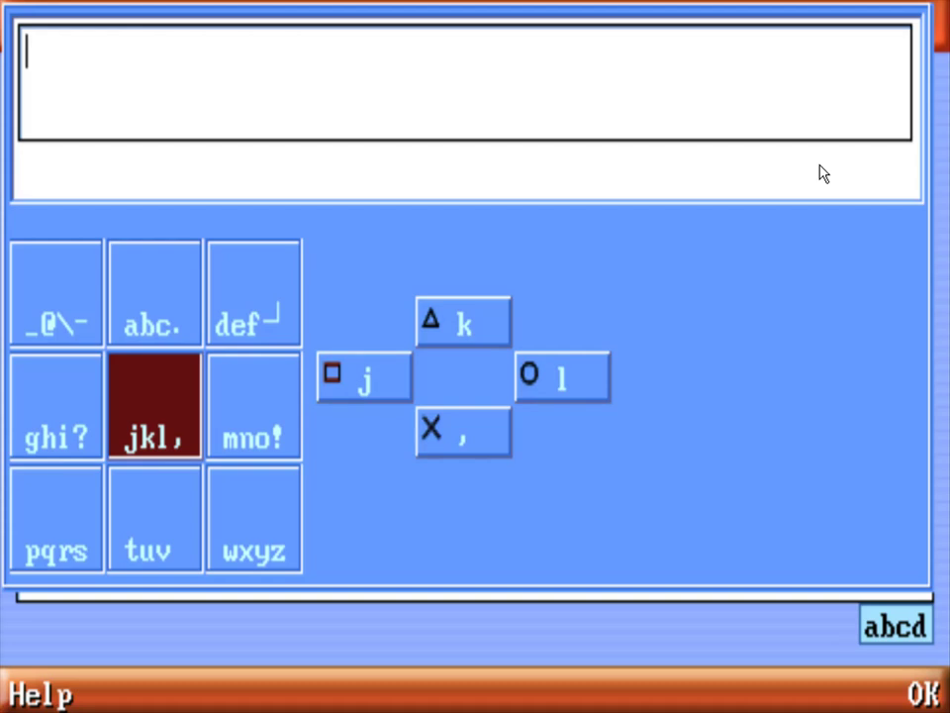
# Switch between keypad letter groups, enter 'k' from the jkl group, then delete it
pyautogui.press('Down')
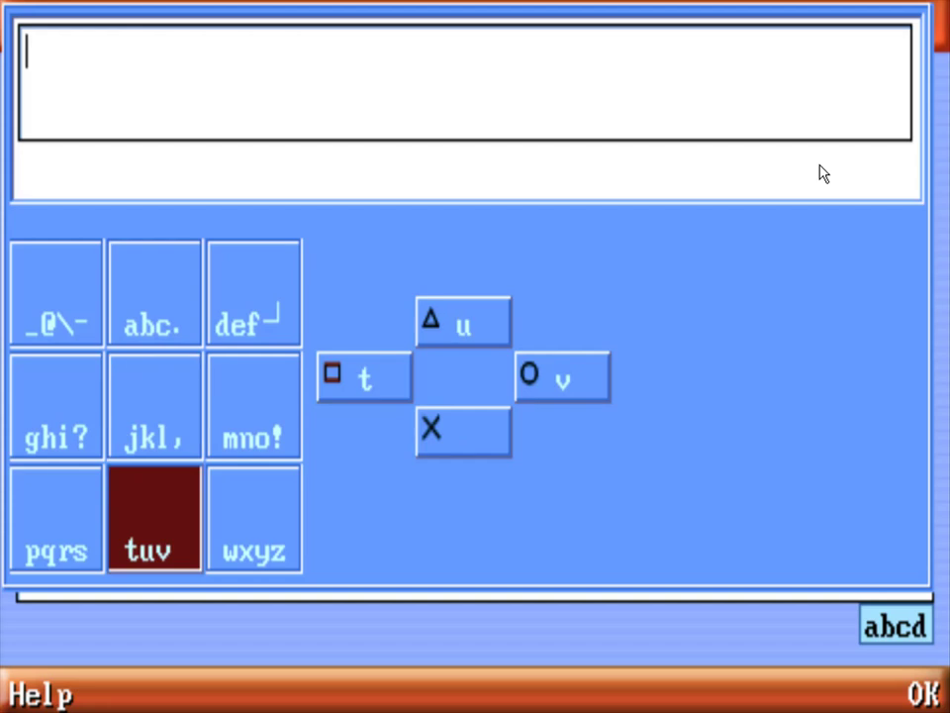
pyautogui.press('Up')
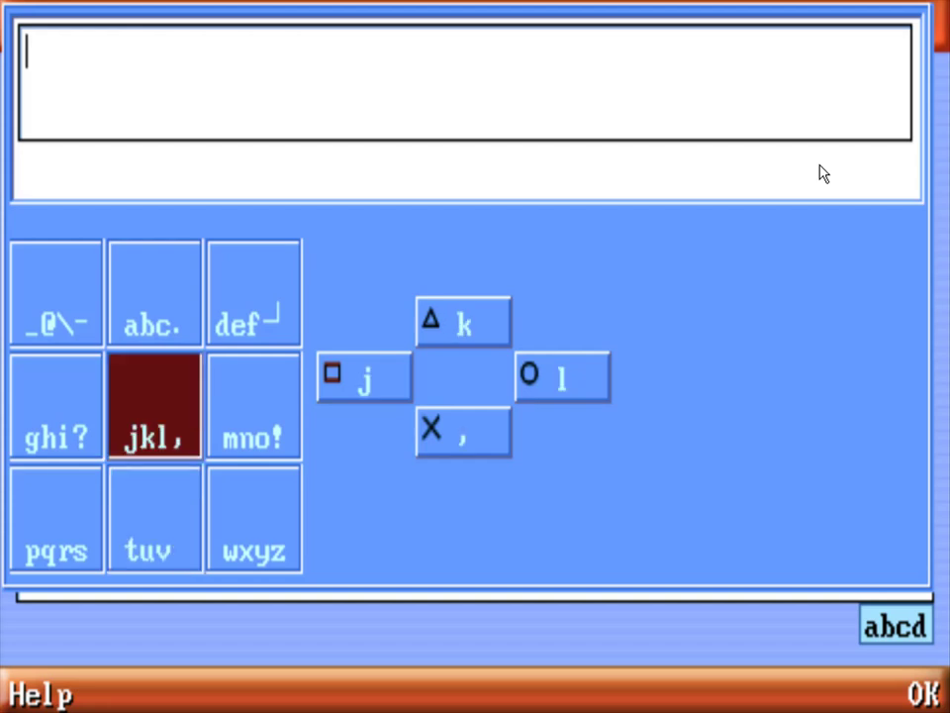
pyautogui.press('Left')
pyautogui.press('Right')
pyautogui.press('Down')
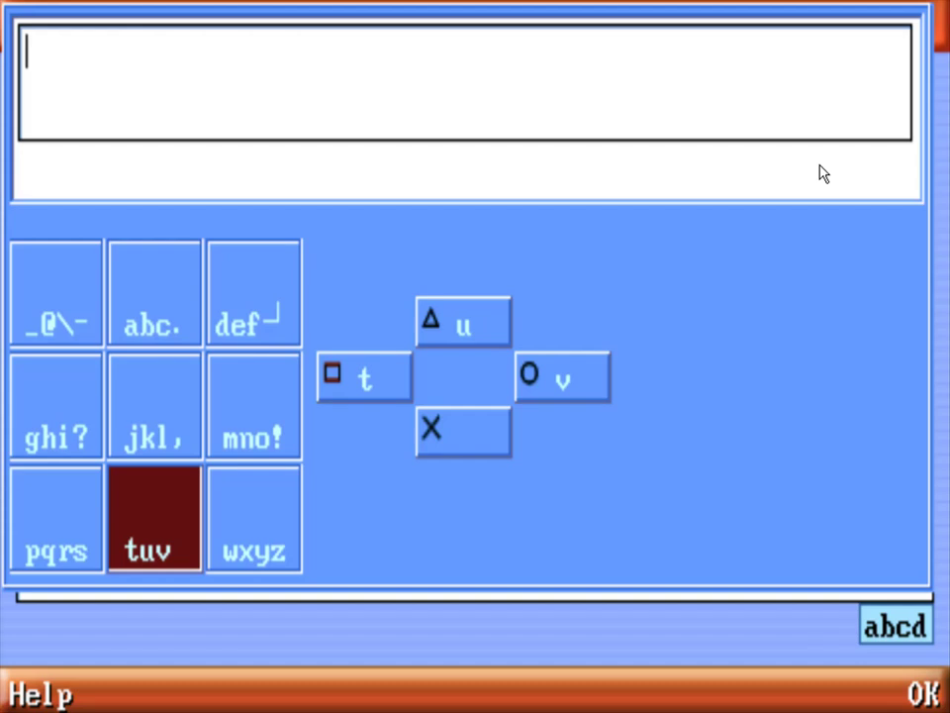
pyautogui.press('Up')
pyautogui.write('k')
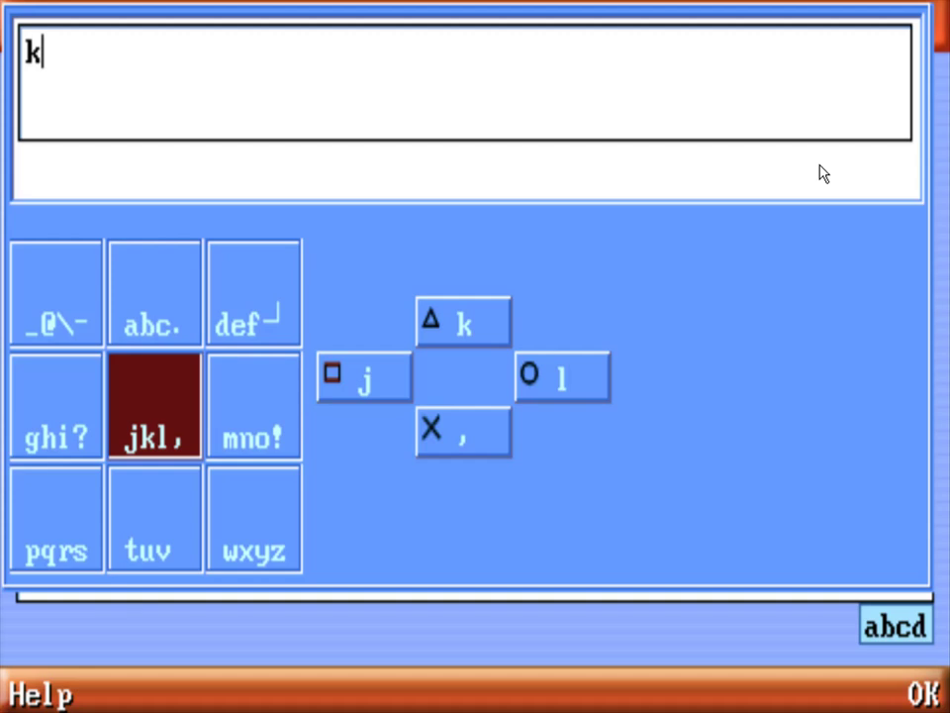
pyautogui.press('BackSpace')
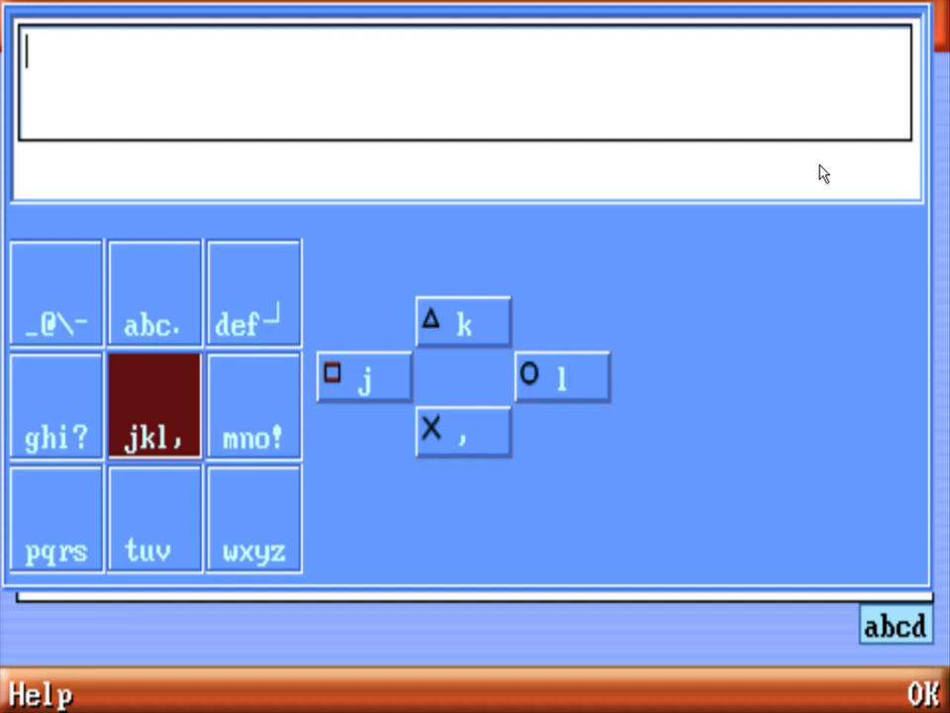